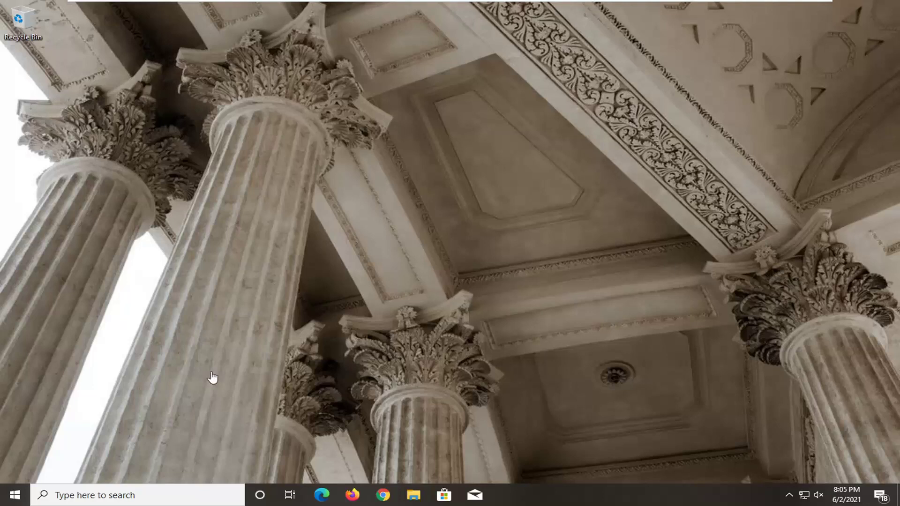
Search the Start menu for 'control panel' and open the Control Panel app.
left_click(10, 499)
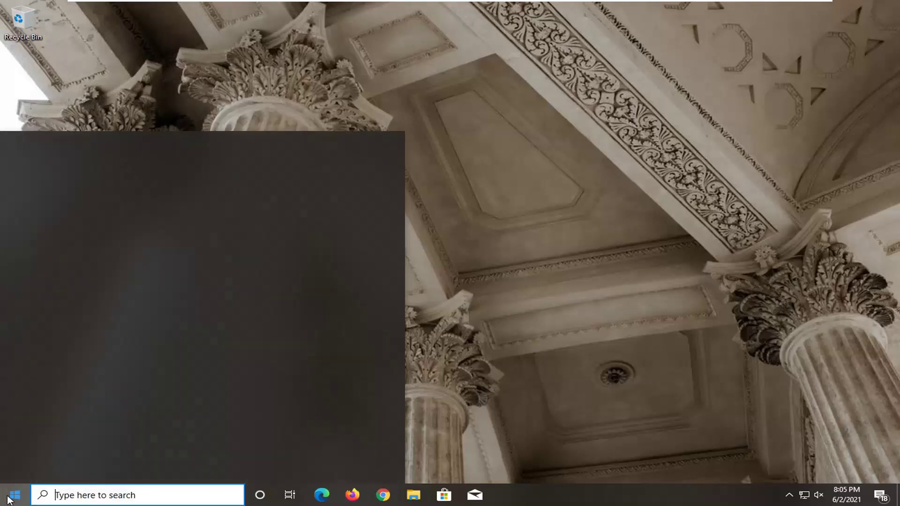
type("contro")
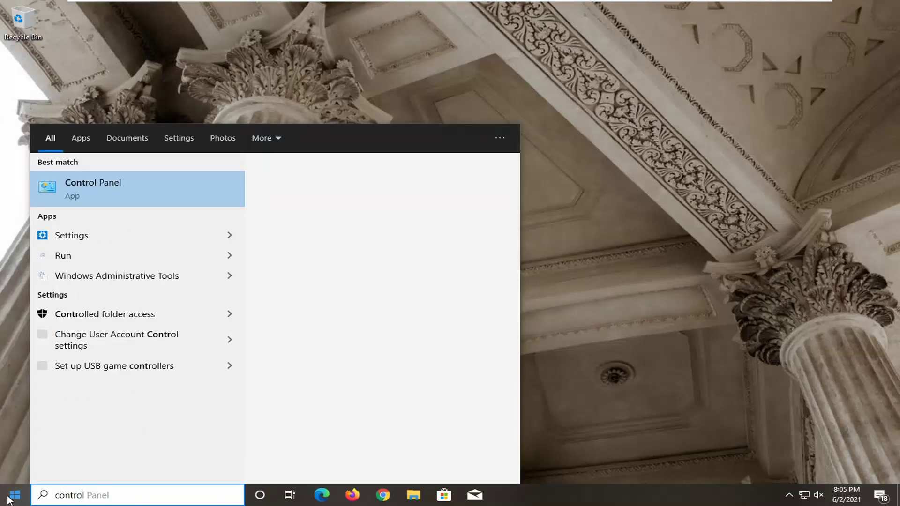
type("l panel")
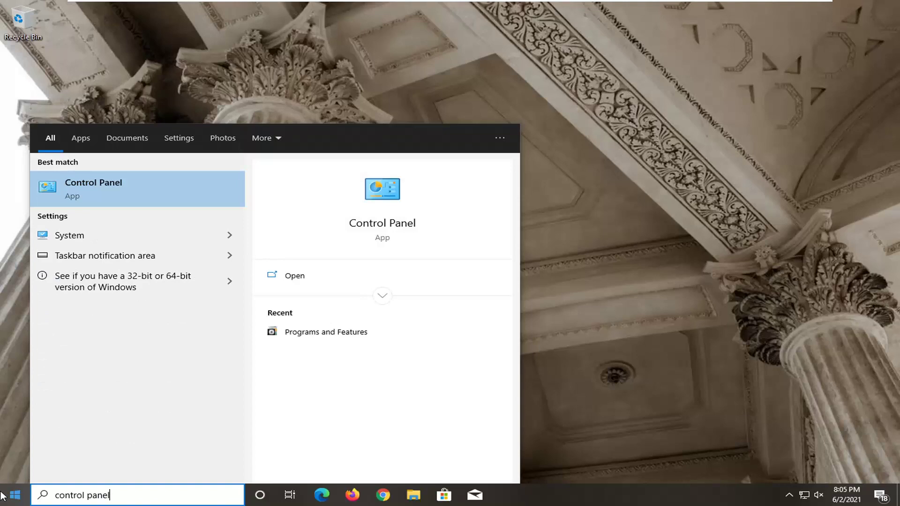
left_click(128, 184)
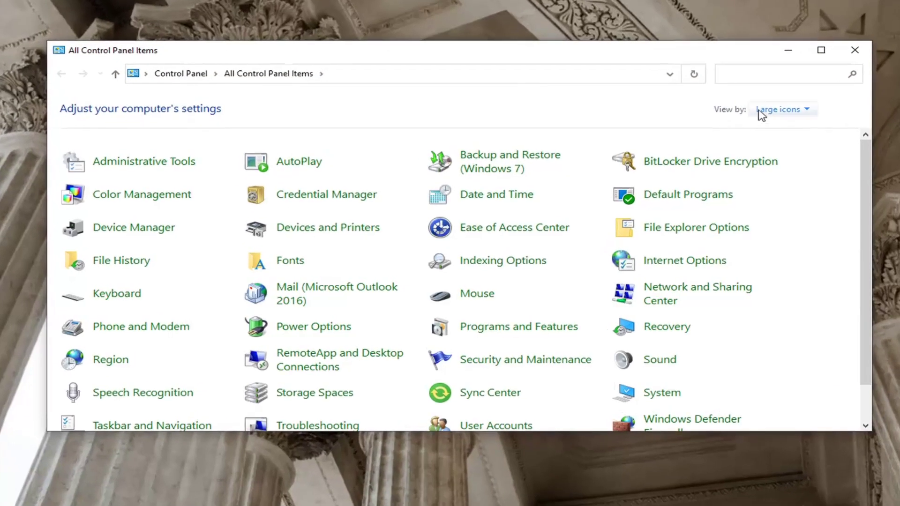
Keep the Large icons view, open Programs and Features, and select Epic Games Launcher.
left_click(766, 110)
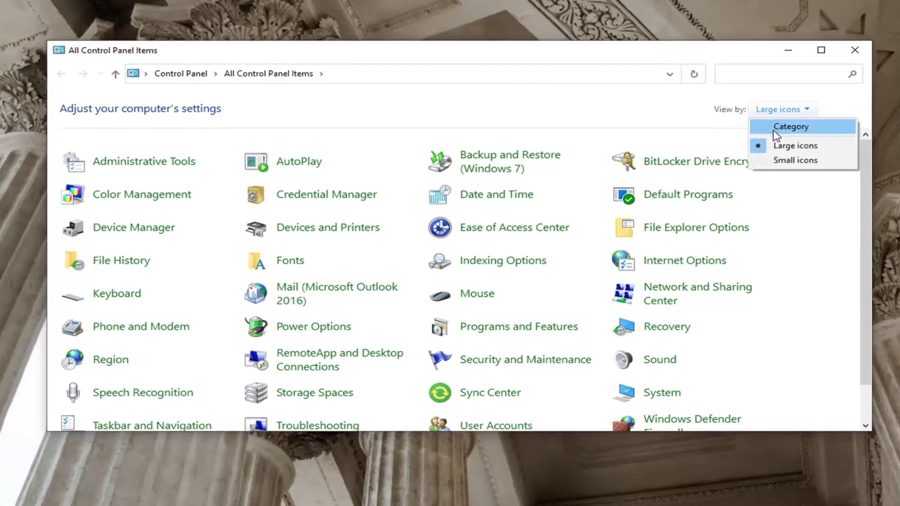
left_click(774, 143)
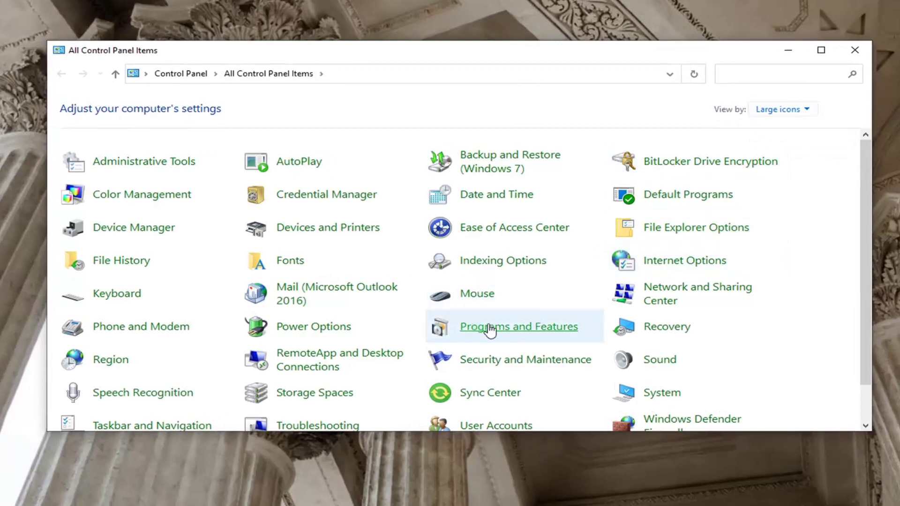
left_click(521, 327)
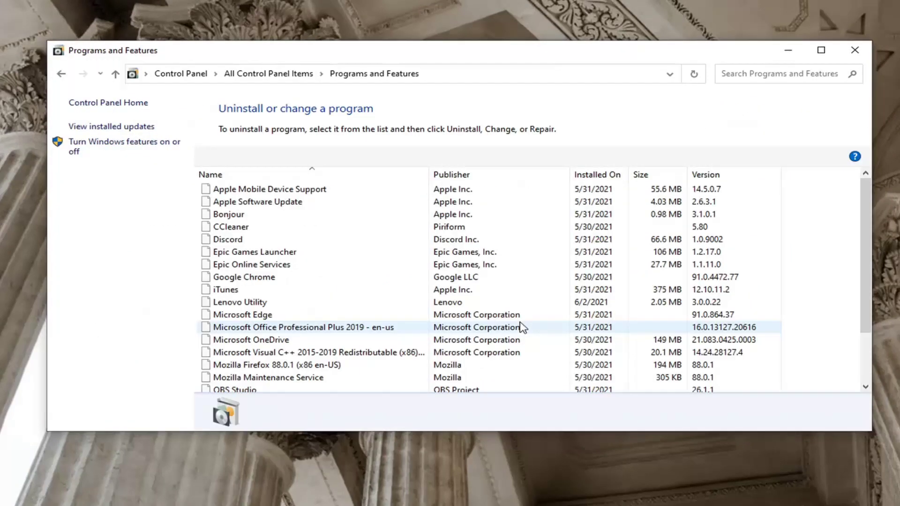
left_click(261, 257)
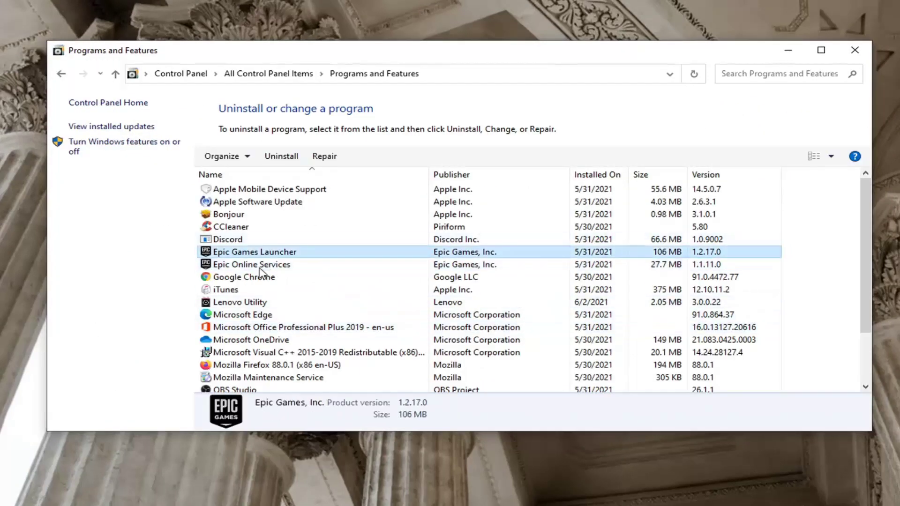
left_click(259, 265)
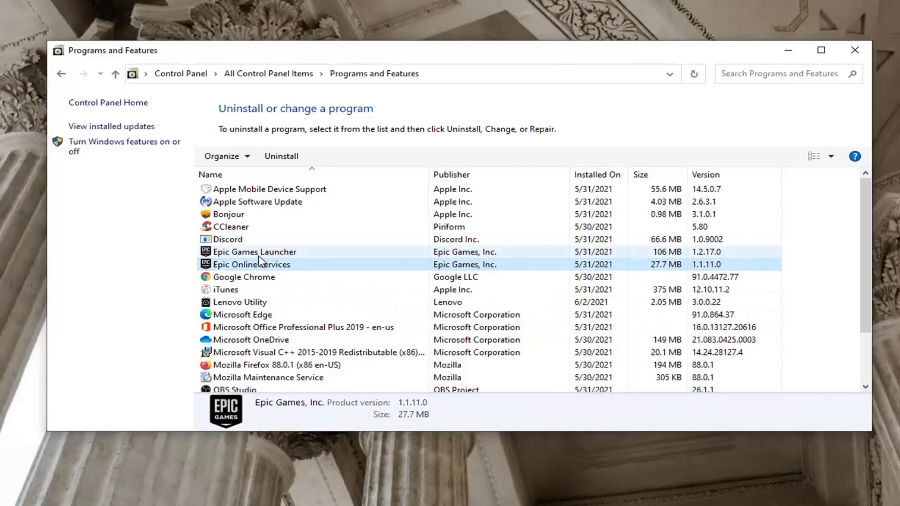
left_click(259, 255)
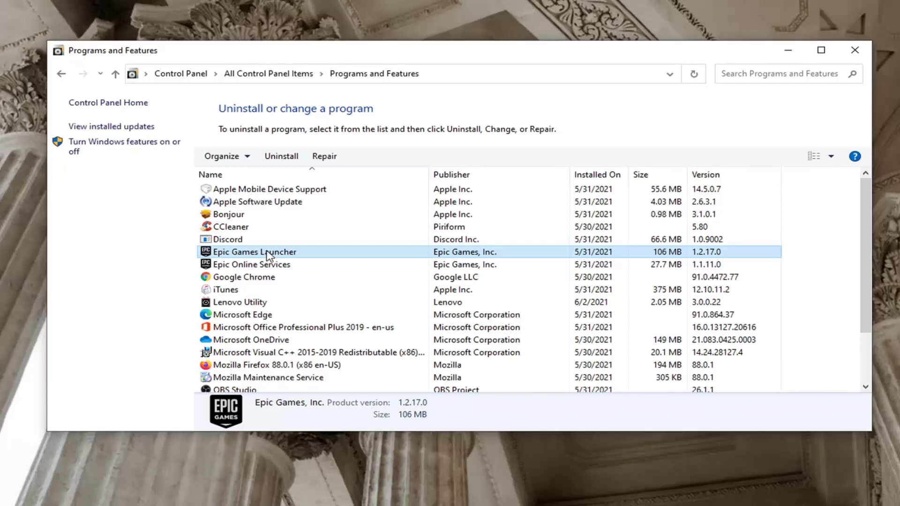
left_click(281, 156)
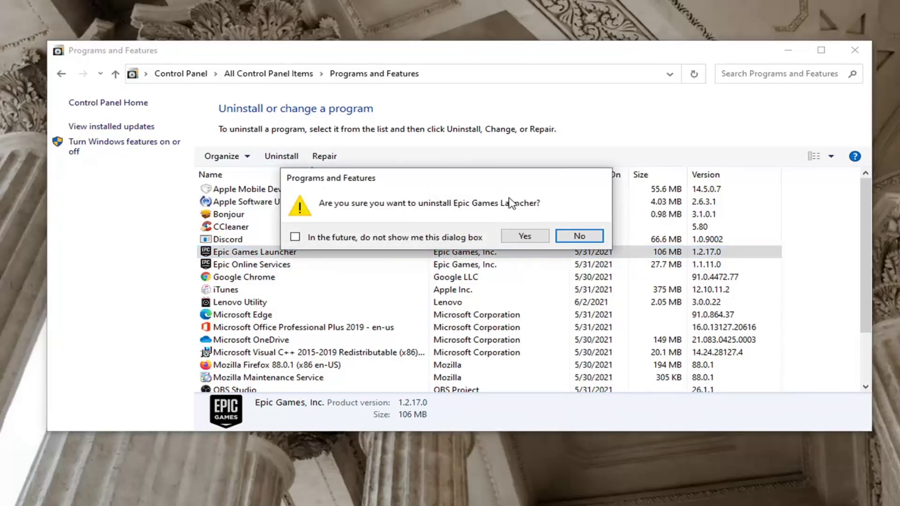
left_click(528, 237)
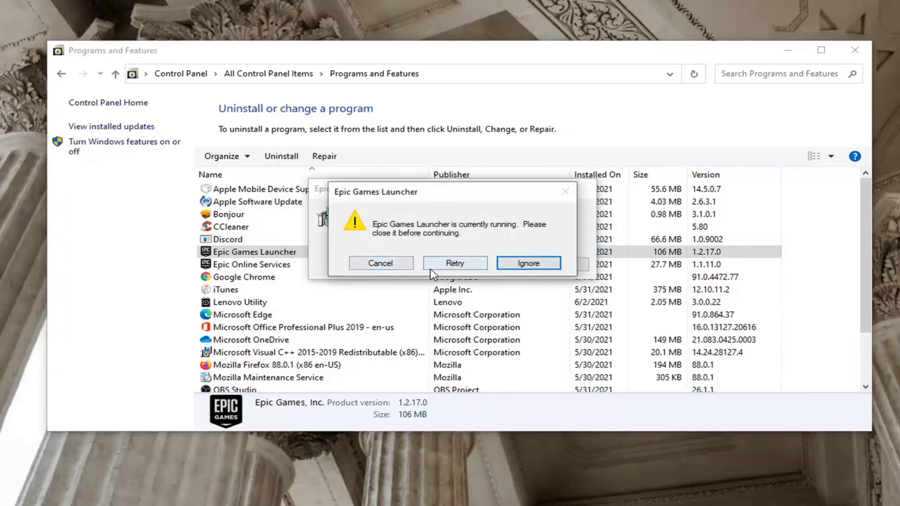
left_click(450, 263)
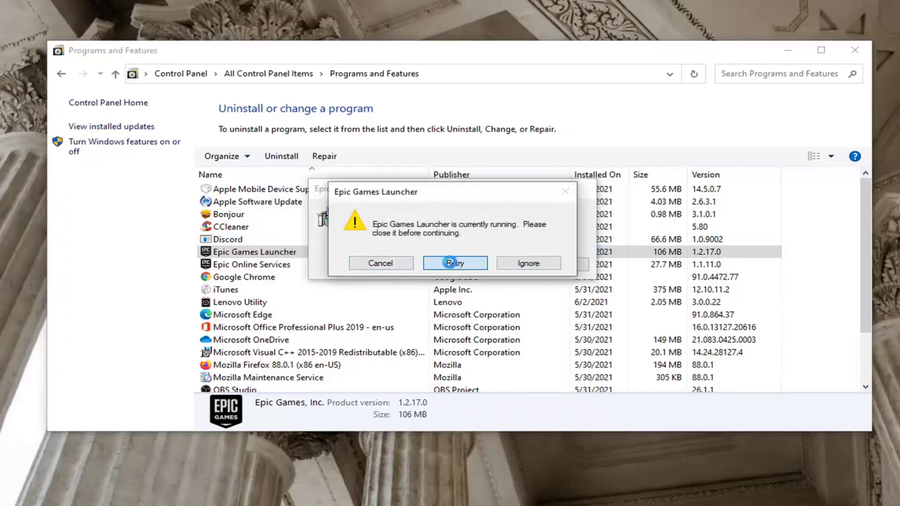
left_click(381, 263)
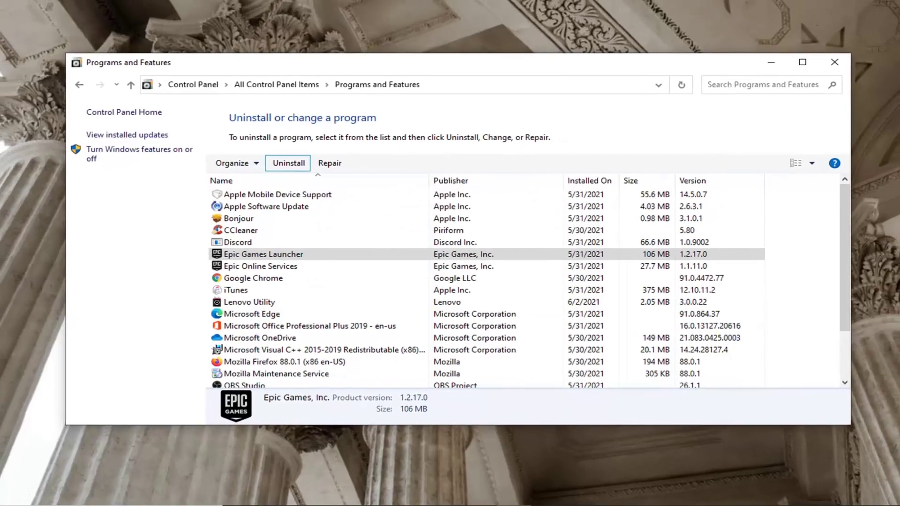
Open Task Manager from the taskbar and end the EpicGamesLauncher process.
right_click(565, 498)
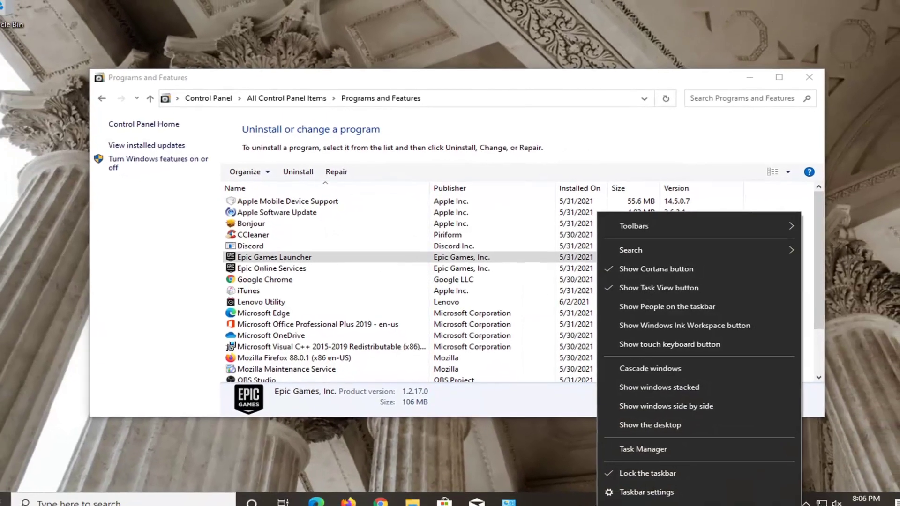
left_click(610, 444)
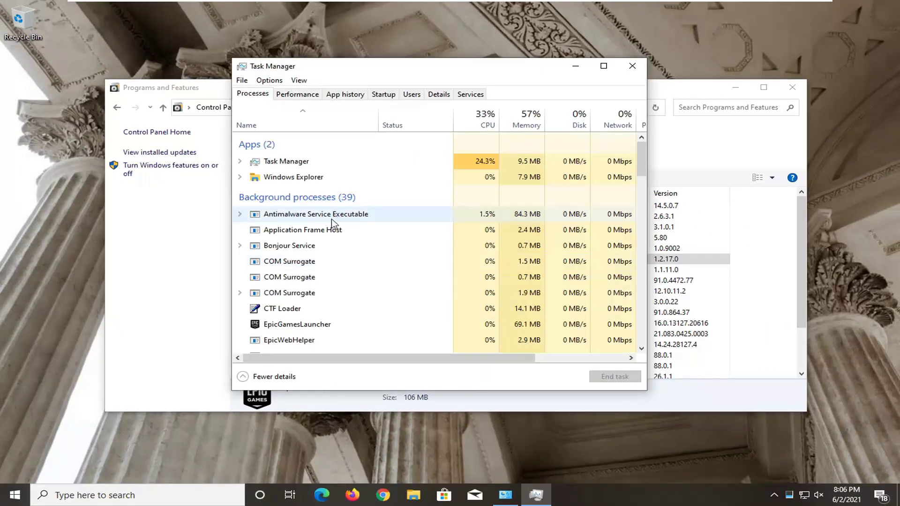
scroll(312, 209, "down", 1)
scroll(309, 240, "down", 1)
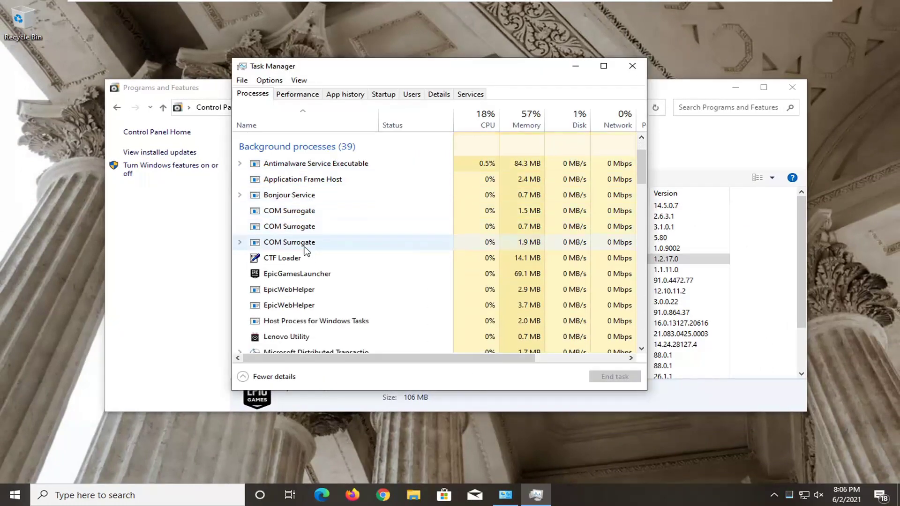
left_click(293, 274)
scroll(321, 274, "down", 1)
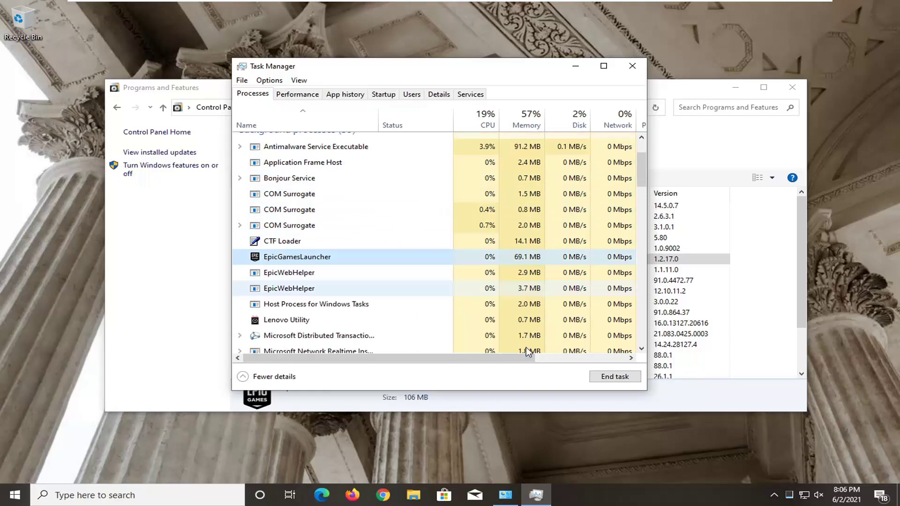
left_click(609, 378)
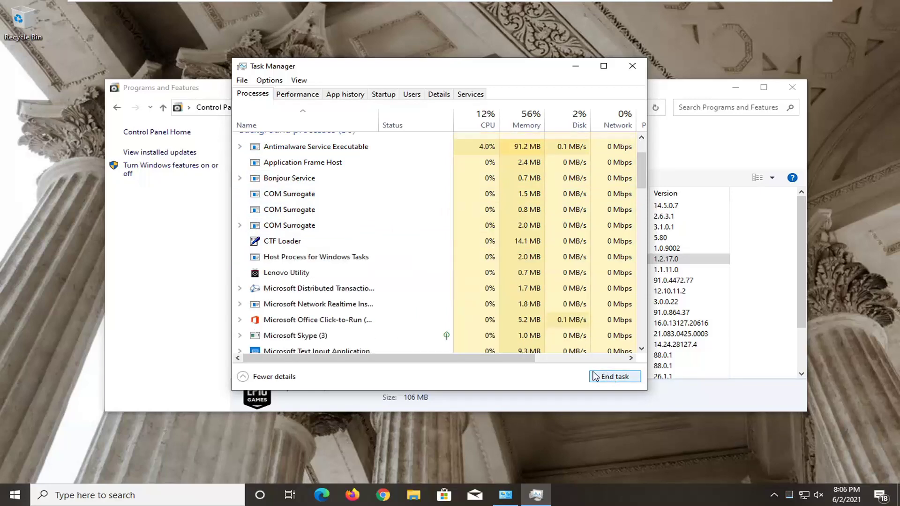
Close Task Manager and remove Epic Games Launcher, approving the confirmation and UAC prompts.
left_click(632, 65)
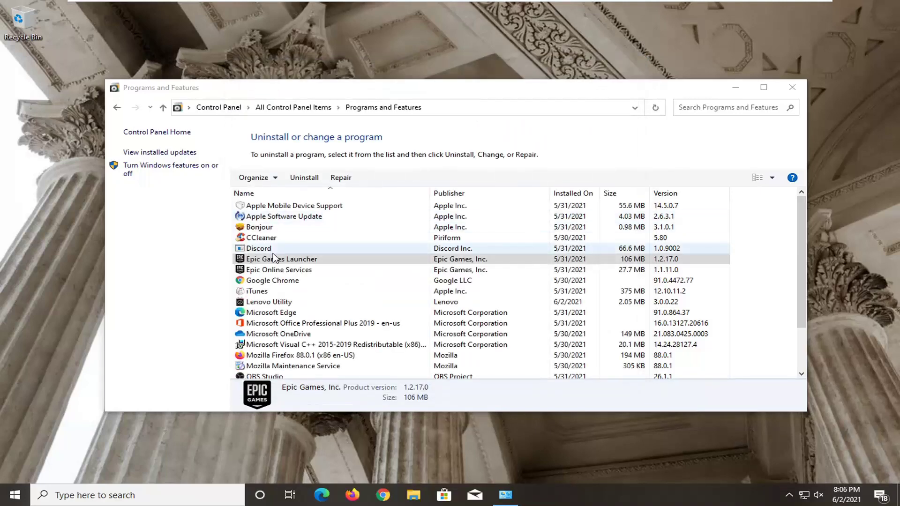
left_click(305, 178)
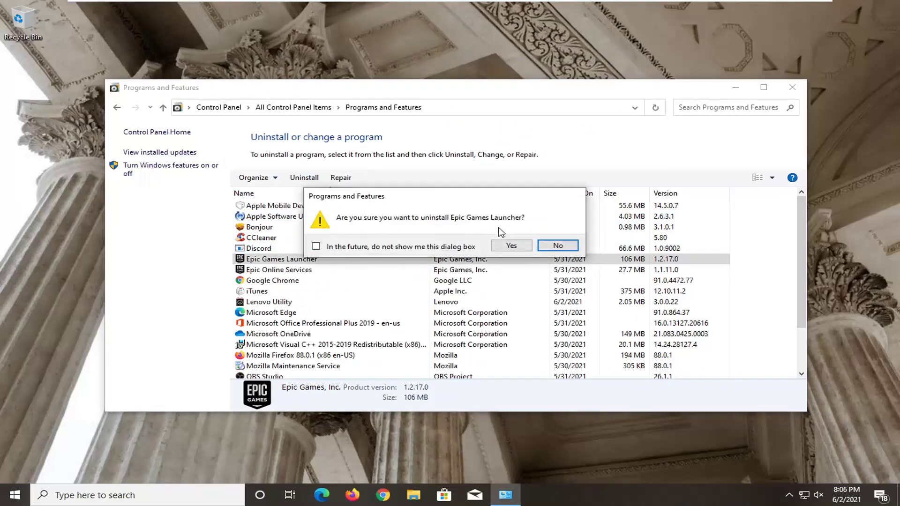
left_click(511, 247)
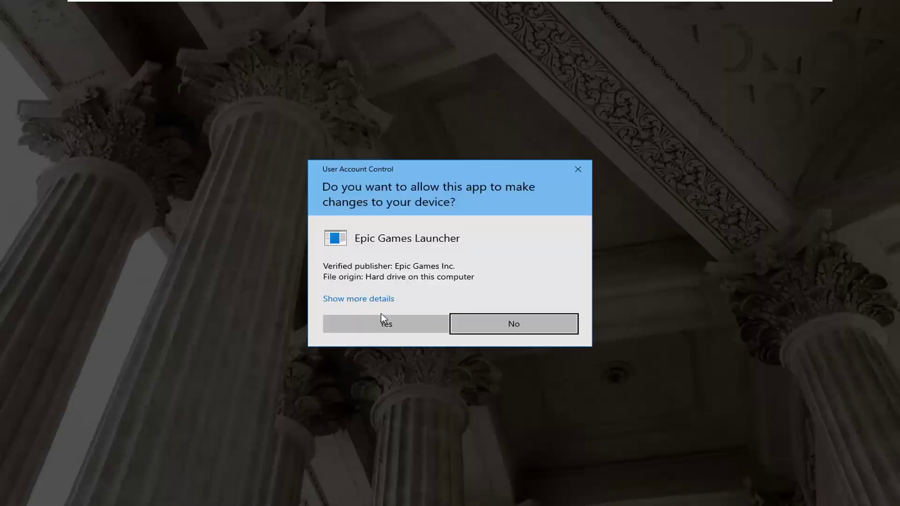
left_click(378, 325)
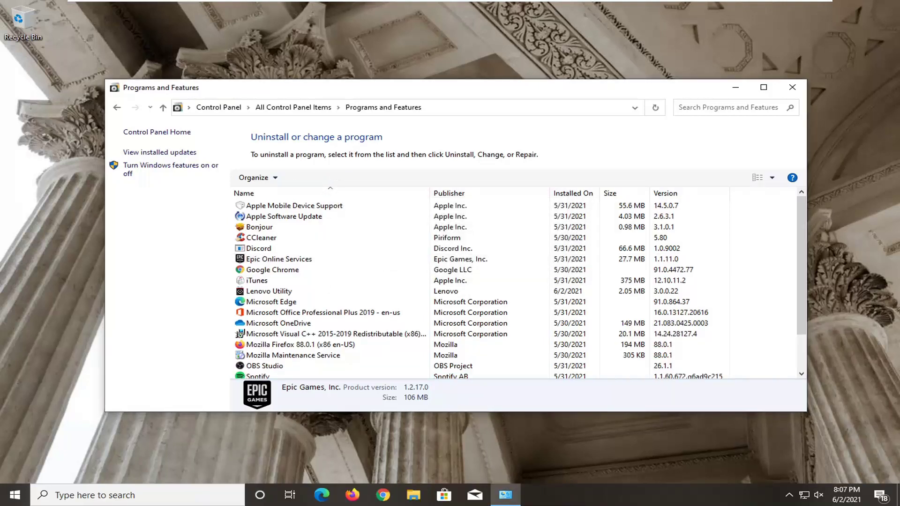
Select Epic Online Services and remove it, approving the confirmation and UAC prompts.
left_click(288, 259)
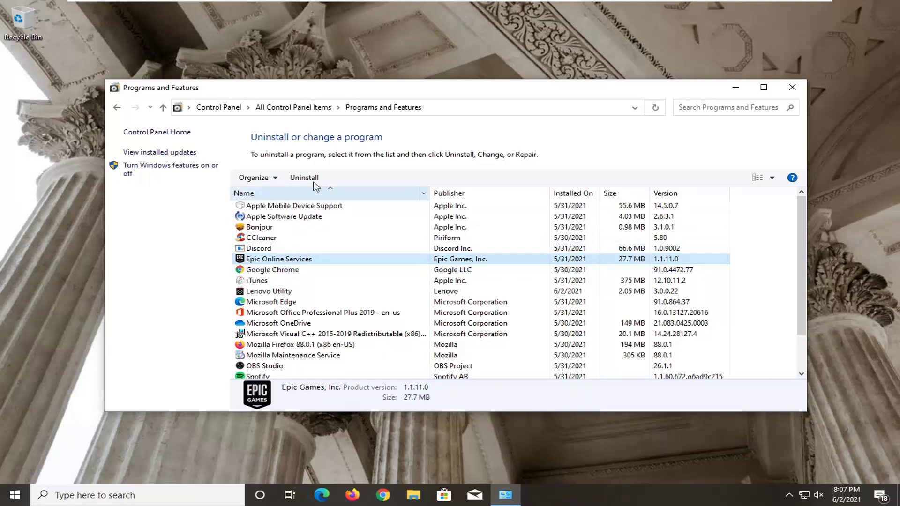
left_click(306, 177)
left_click(510, 247)
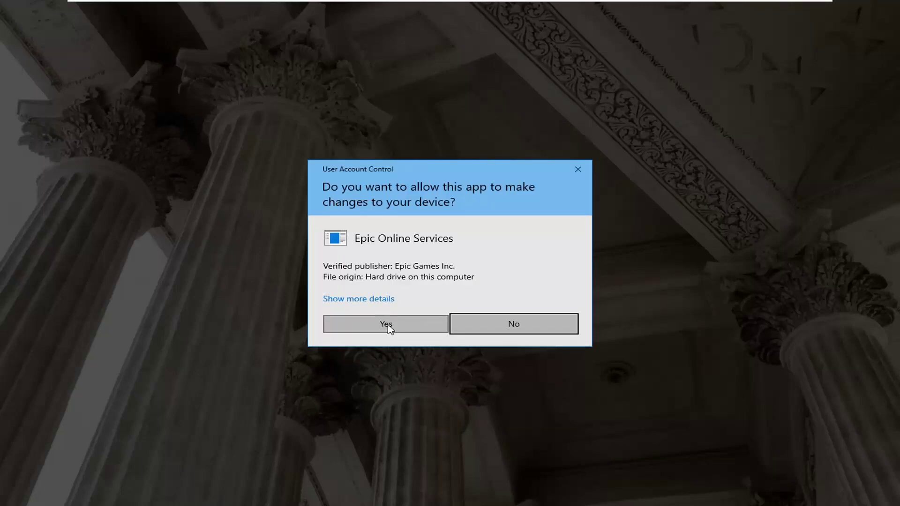
left_click(387, 324)
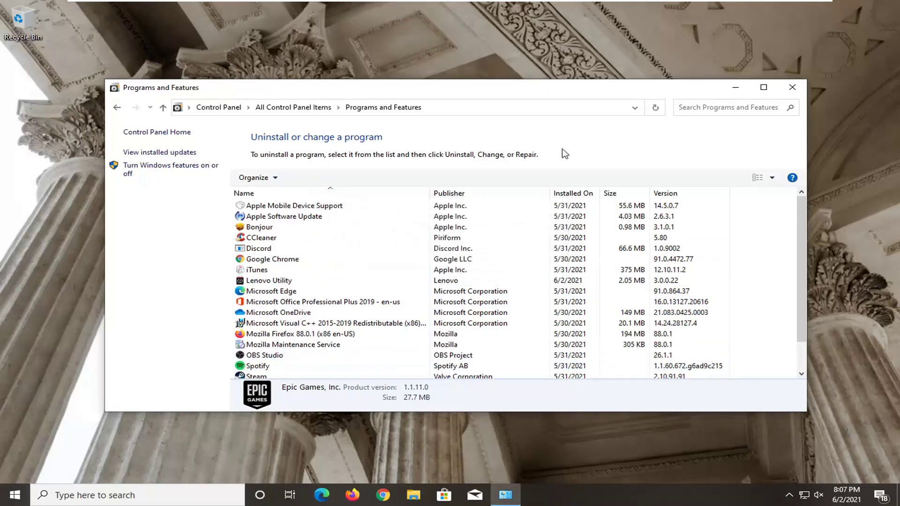
Close Programs and Features and choose Restart from the Start menu's power options.
left_click(792, 88)
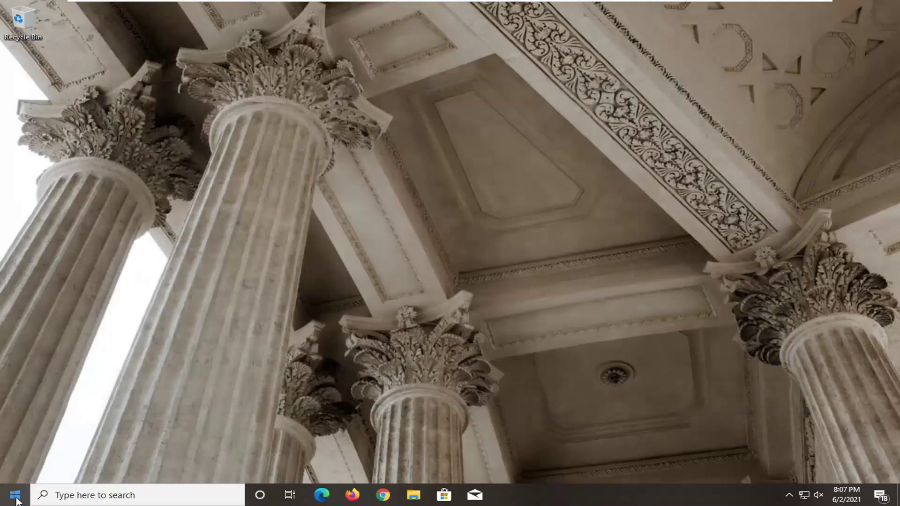
left_click(16, 498)
left_click(15, 470)
left_click(47, 442)
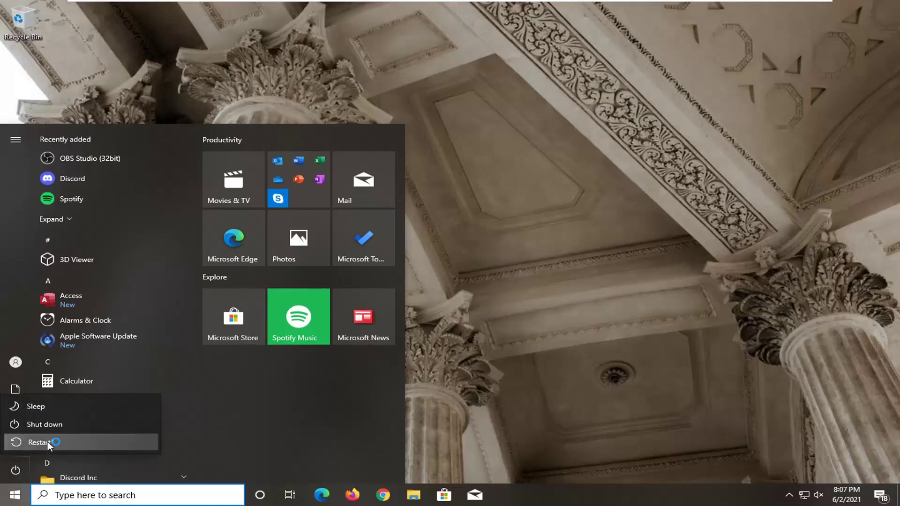